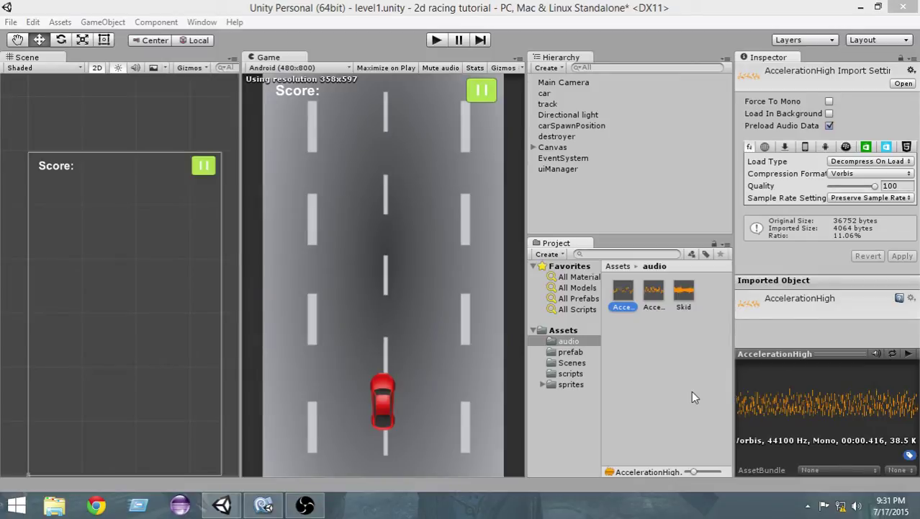
- Select the Main Camera to view its existing Audio Listener component
left_click(580, 84)
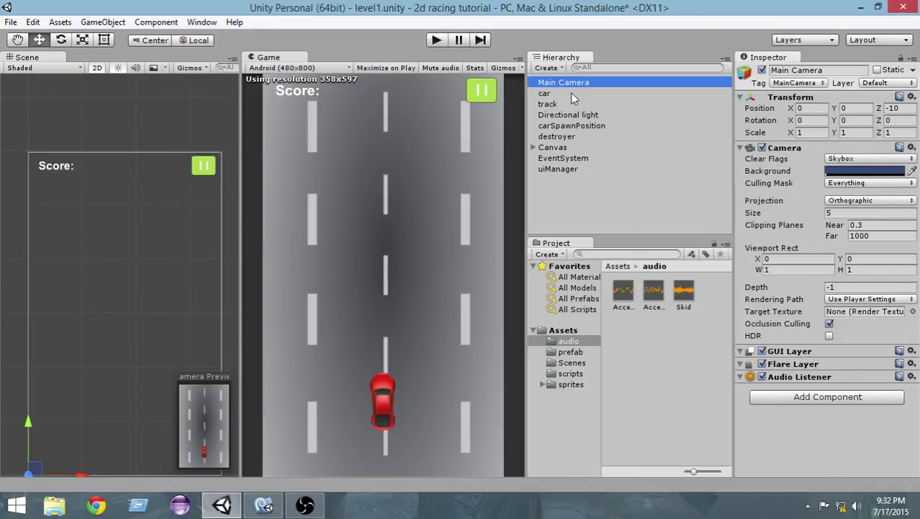
- Add an Audio Source component to the car object through Add Component > Audio
left_click(544, 93)
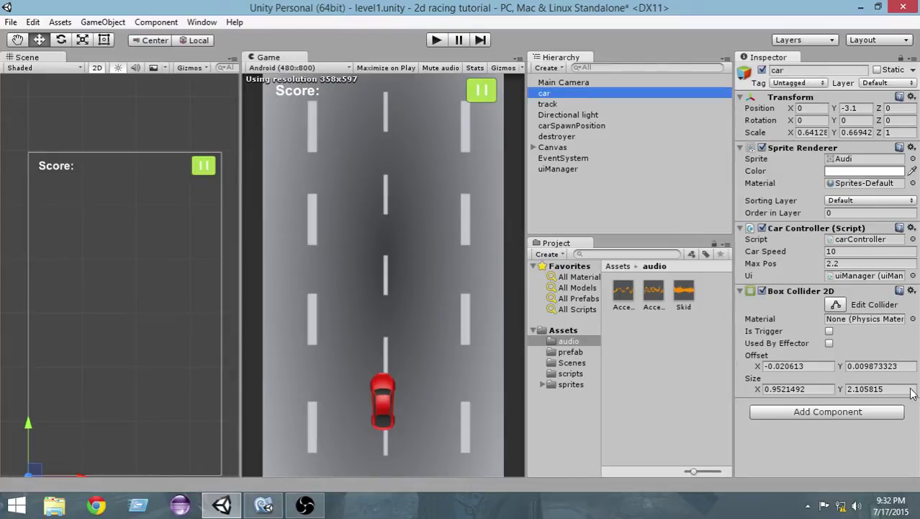
left_click(827, 417)
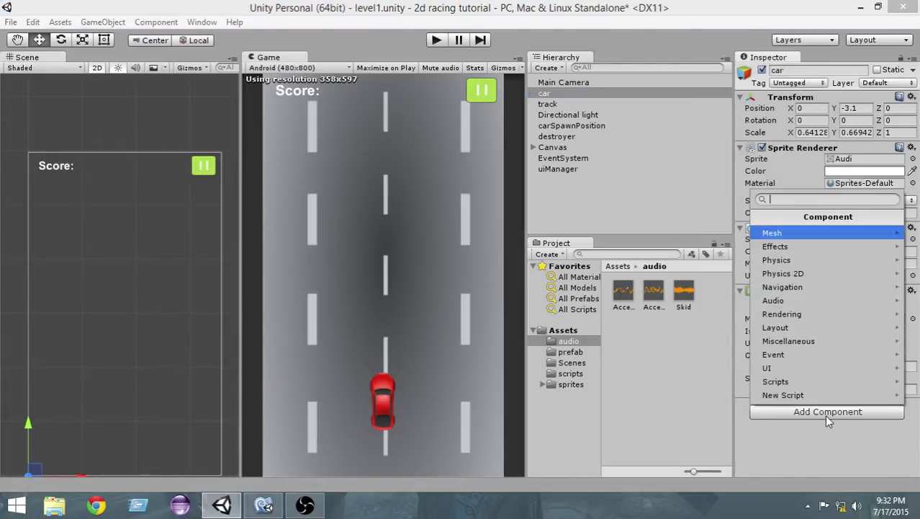
left_click(785, 301)
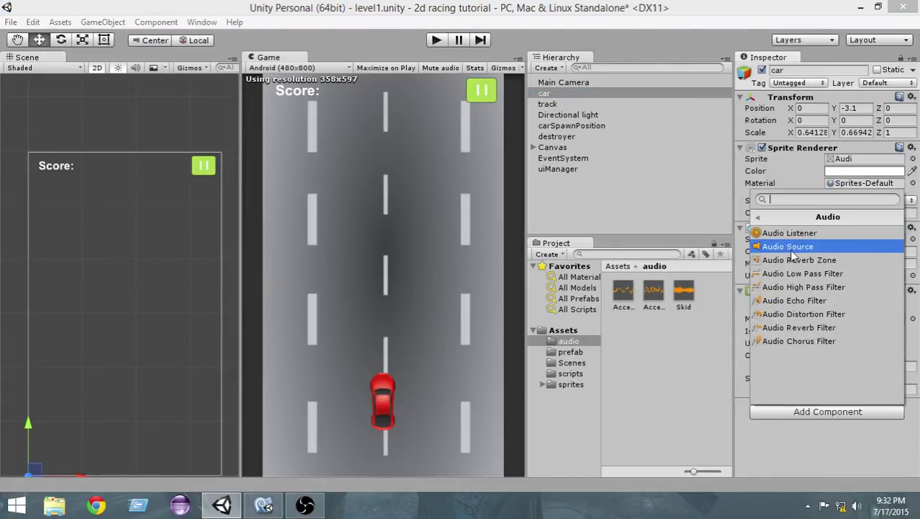
left_click(789, 247)
scroll(784, 263, "down", 10)
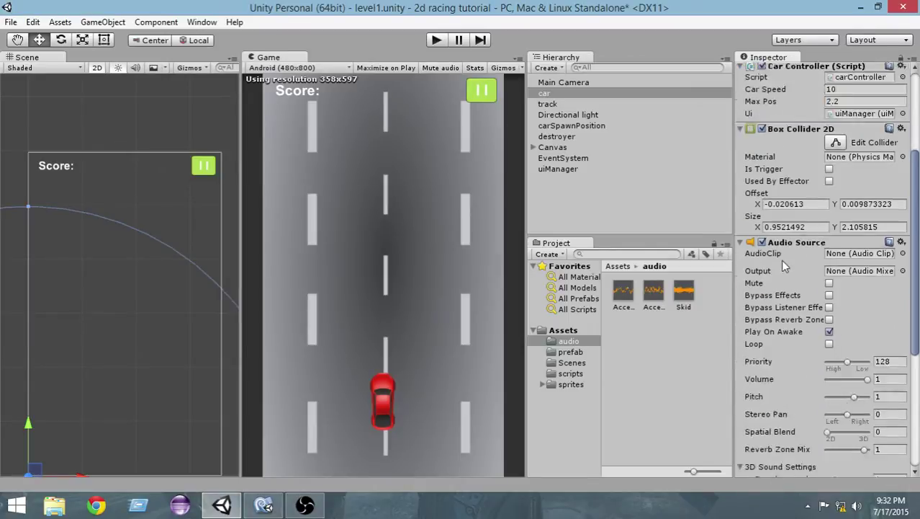
scroll(781, 263, "up", 3)
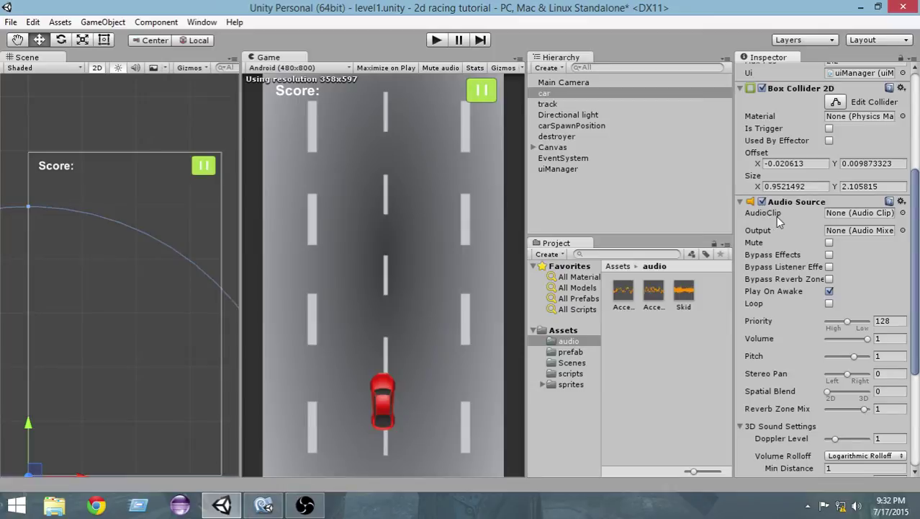
mouse_move(777, 216)
- Assign the AccelerationHigh clip to the car's Audio Source, keeping Play On Awake and enabling Loop
left_click_drag(624, 309, 842, 215)
left_click_drag(917, 232, 919, 269)
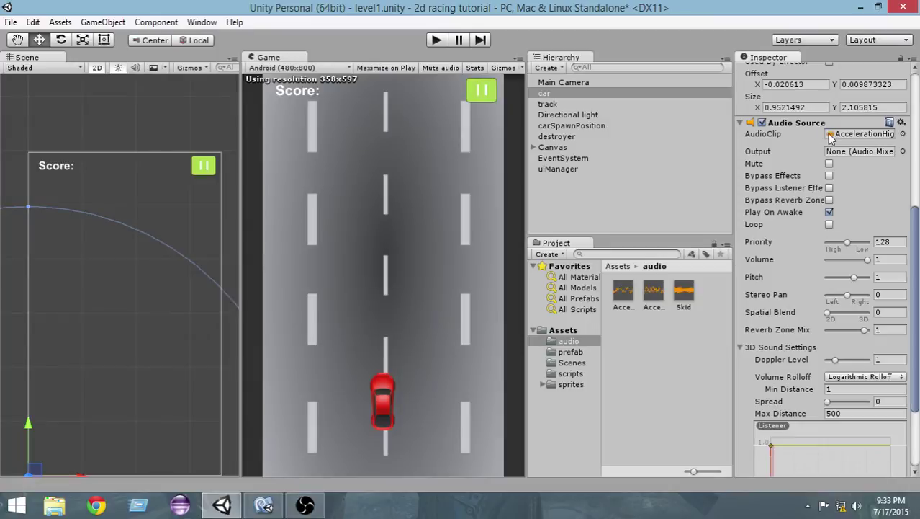
scroll(878, 259, "up", 2)
scroll(884, 265, "down", 1)
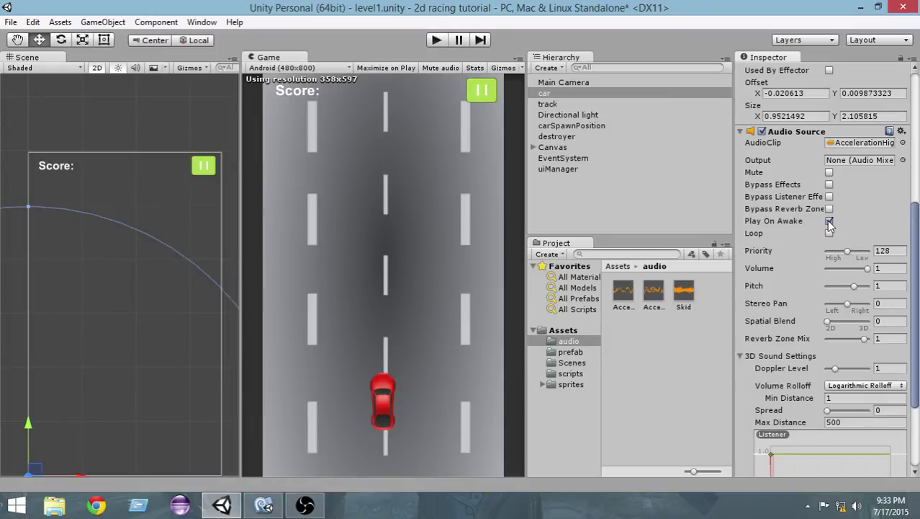
scroll(829, 223, "up", 3)
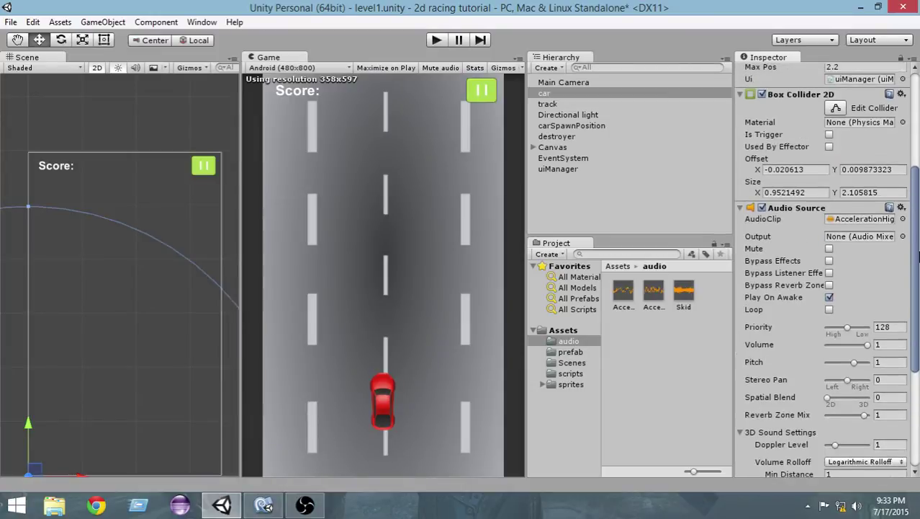
scroll(828, 231, "down", 1)
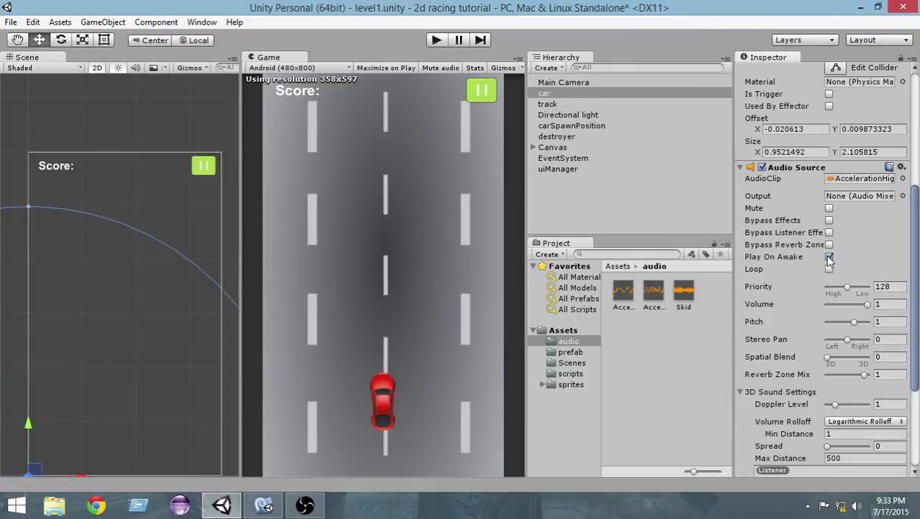
scroll(919, 265, "up", 1)
scroll(918, 266, "down", 2)
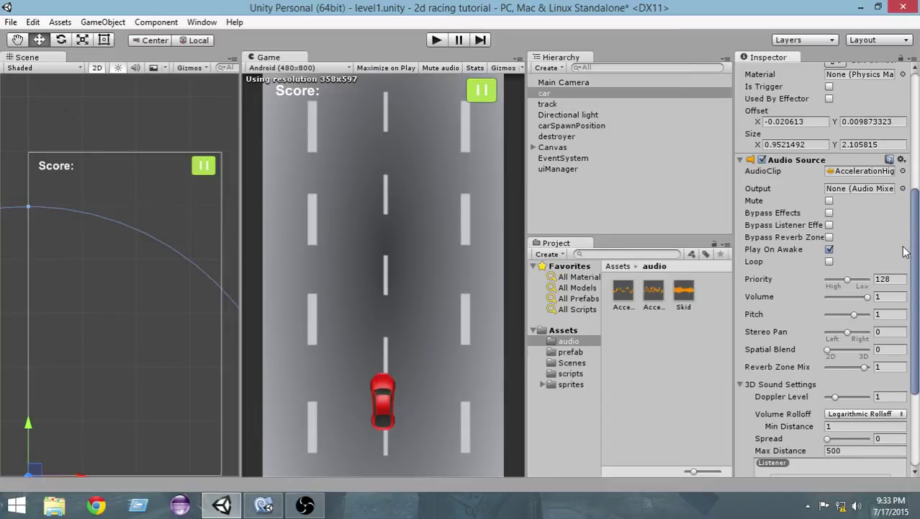
left_click_drag(917, 247, 917, 252)
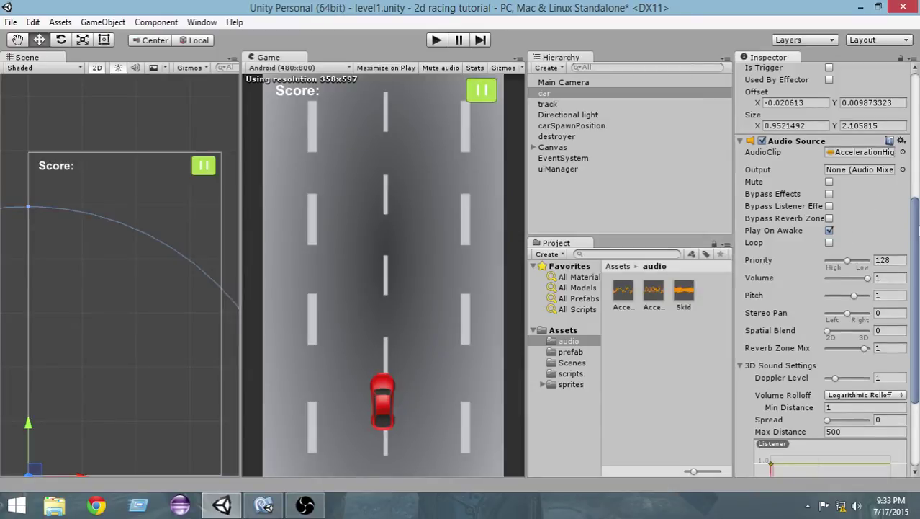
mouse_move(917, 225)
left_mouse_down()
mouse_move(918, 207)
mouse_move(918, 224)
left_mouse_up()
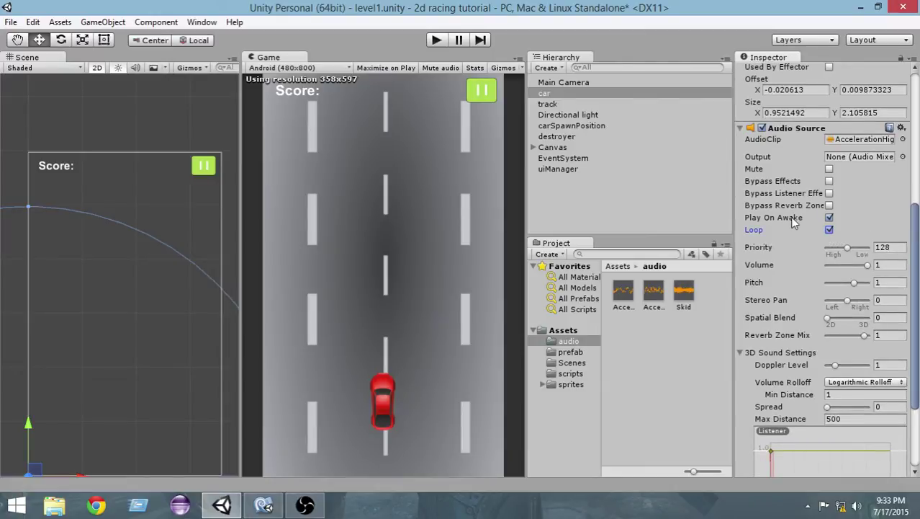
left_click_drag(917, 229, 919, 206)
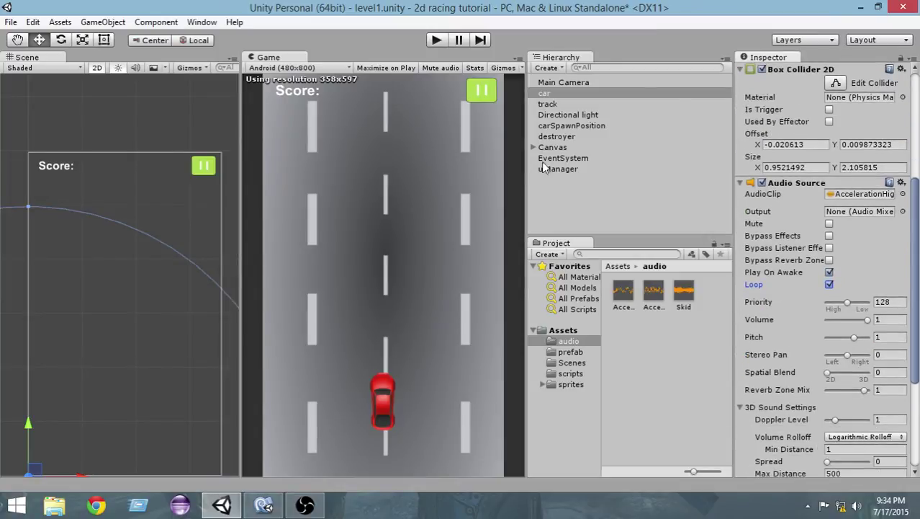
- Run the game in Play mode and dodge traffic with the arrow keys until the car crashes
left_click(438, 41)
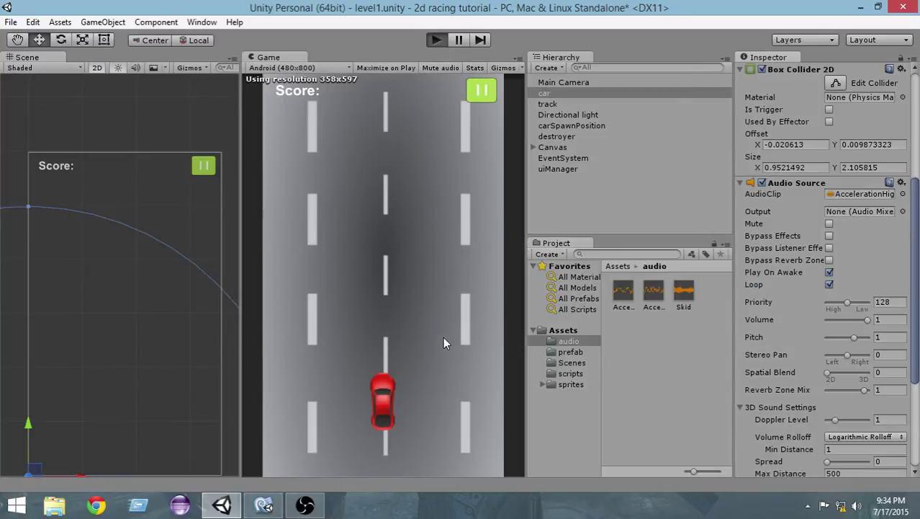
key("Left")
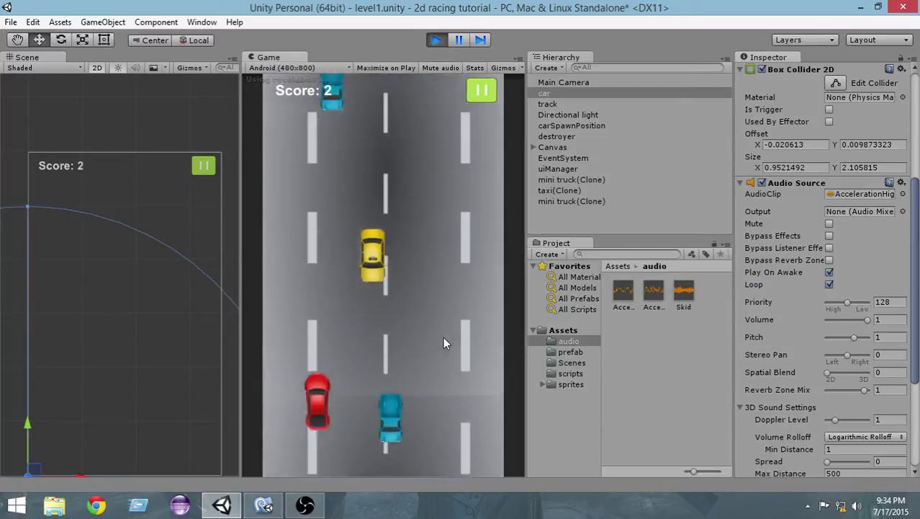
key("Right")
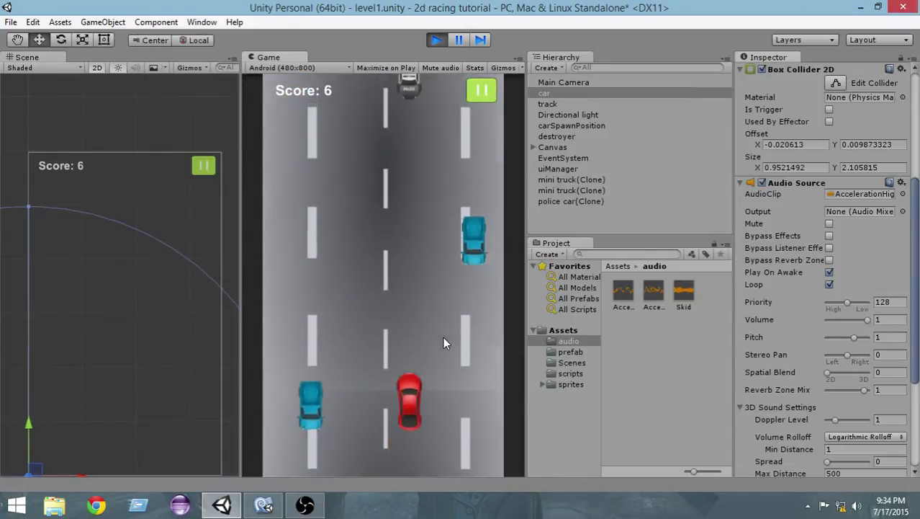
key("Left")
key("Right")
key("Left")
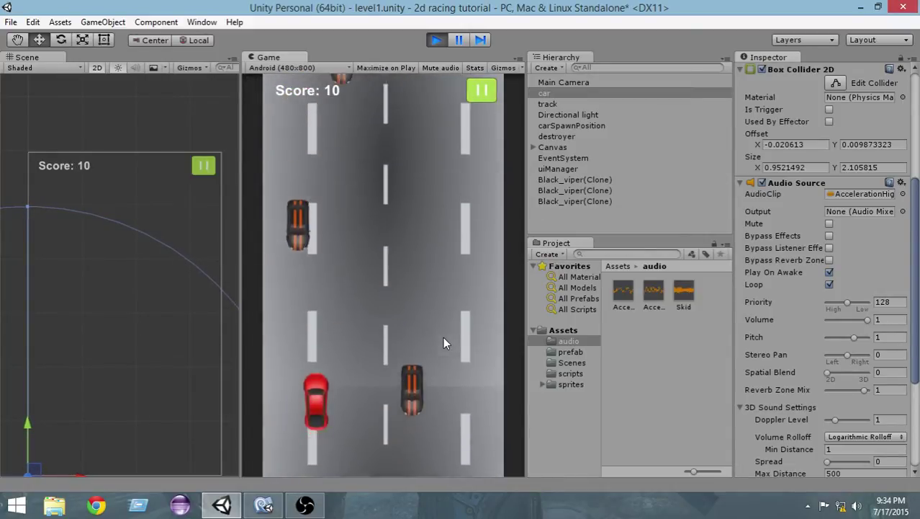
key("Right")
key("Right")
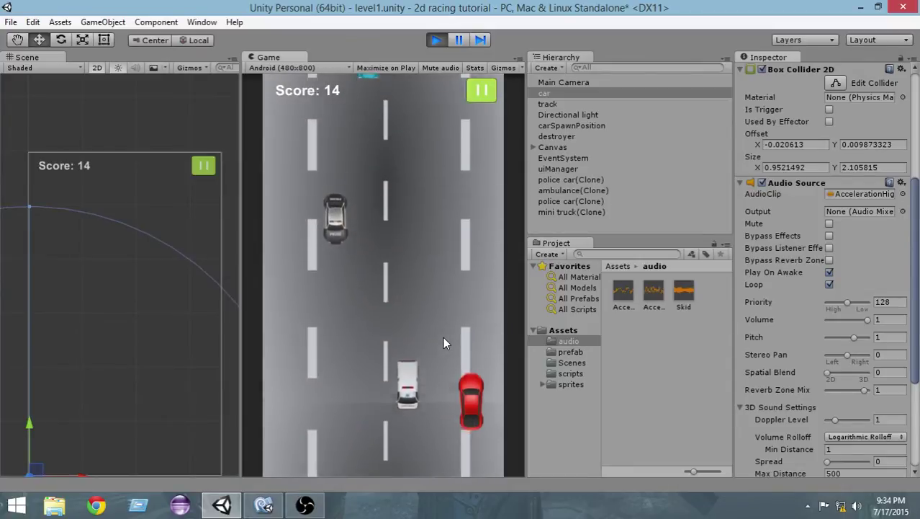
key("Left")
key("Left")
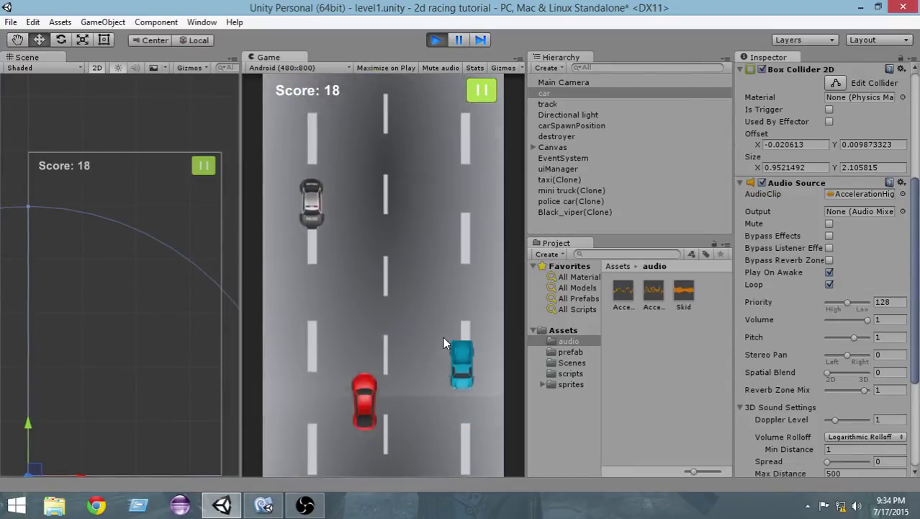
key("Right")
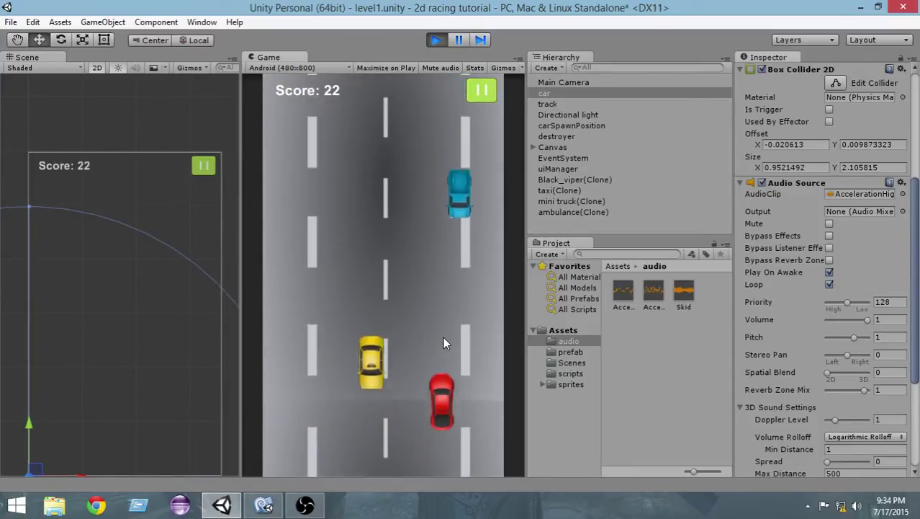
key("Left")
key("Left")
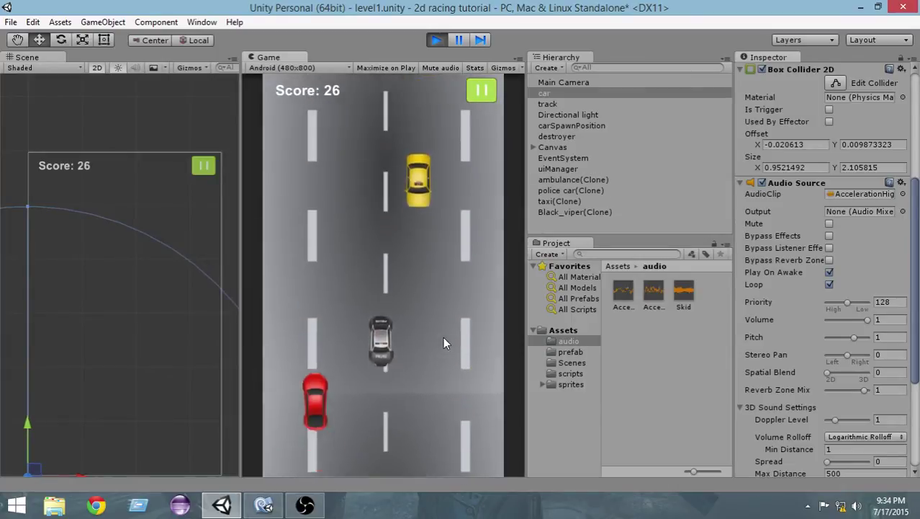
key("Right")
key("Left")
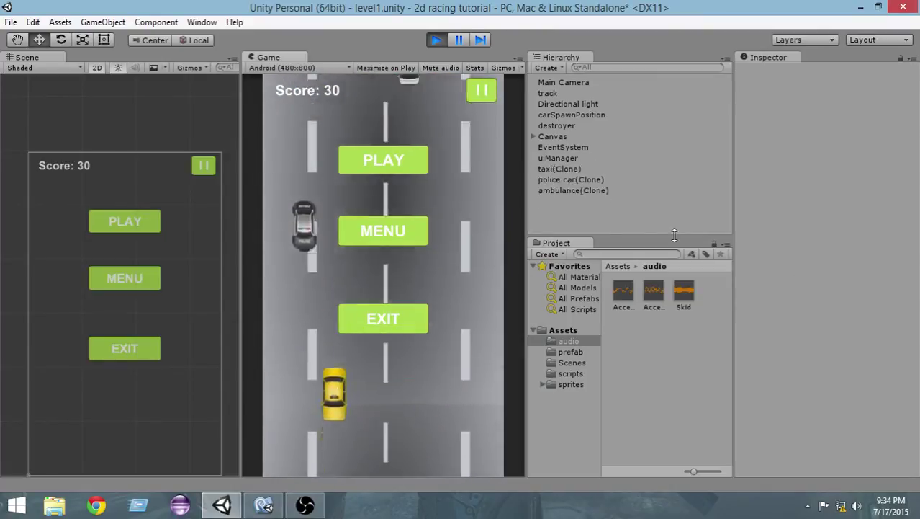
- Restart the race and, while steering, inspect the car's looping Audio Source in the Inspector
left_click(380, 171)
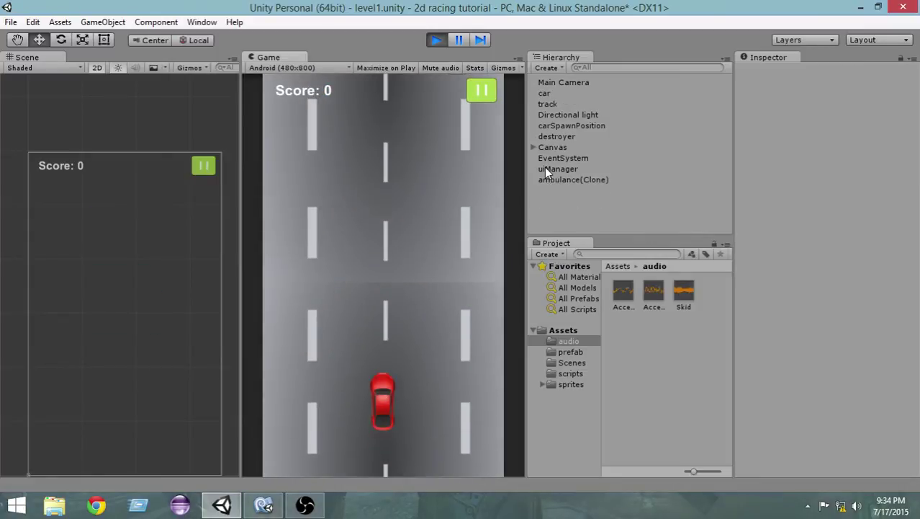
key("Right")
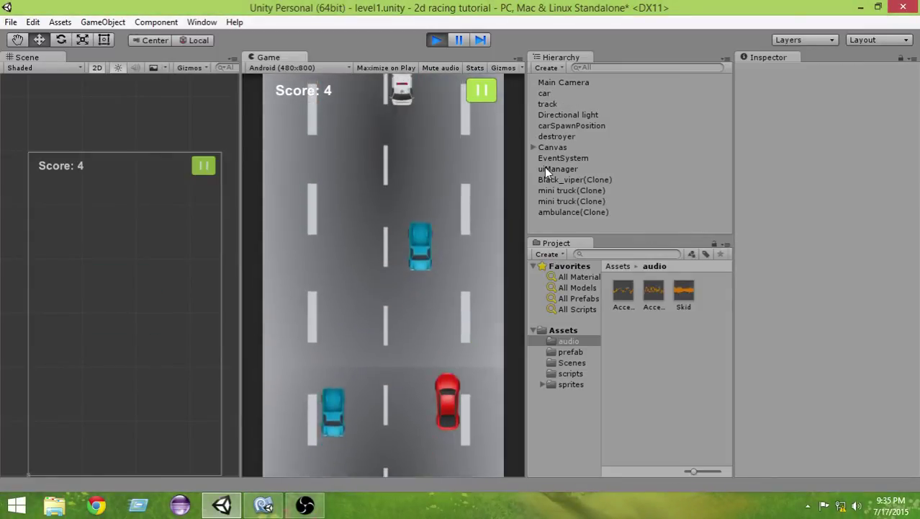
key("Right")
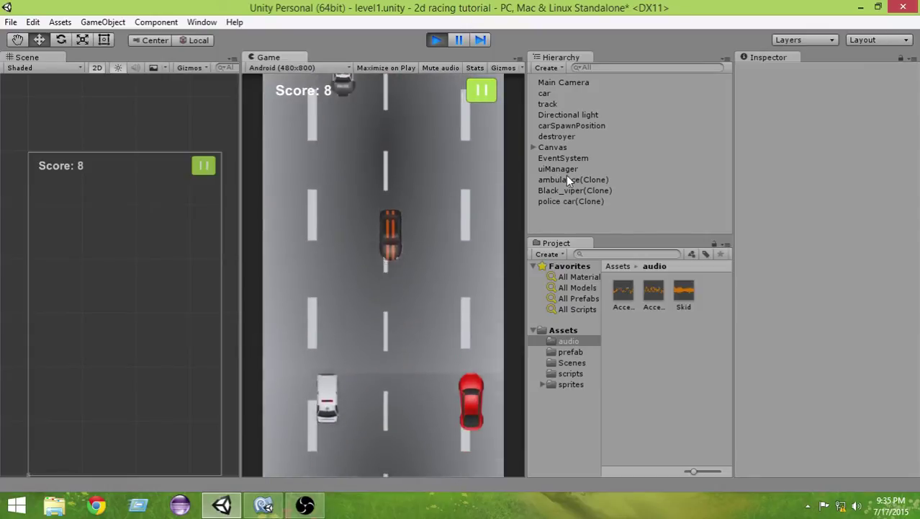
left_click(558, 94)
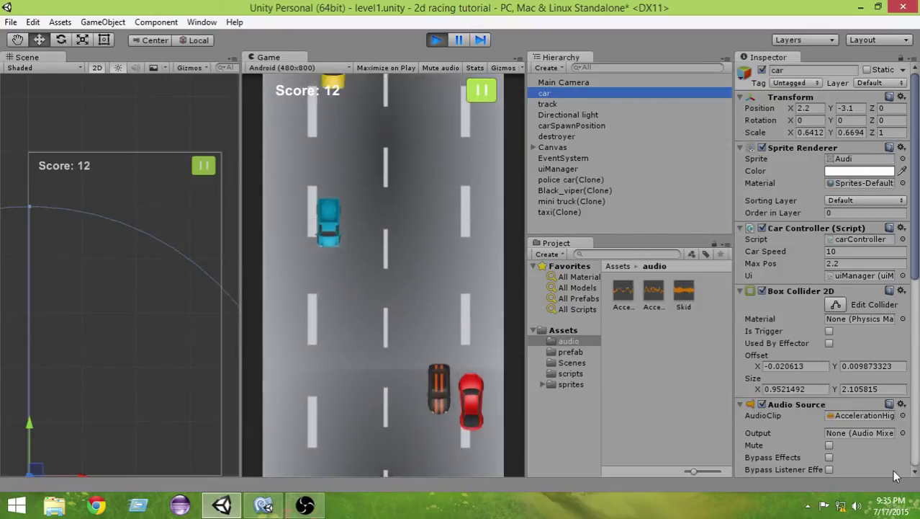
scroll(864, 432, "down", 3)
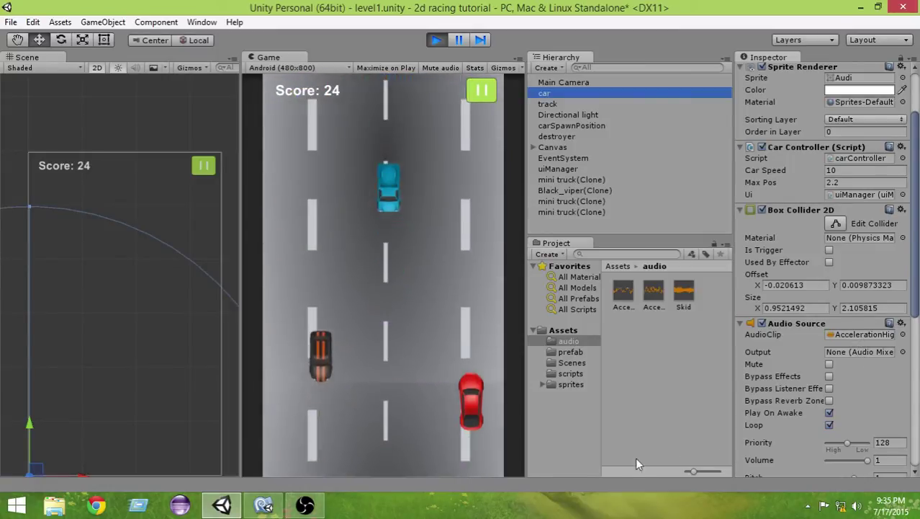
key("Left")
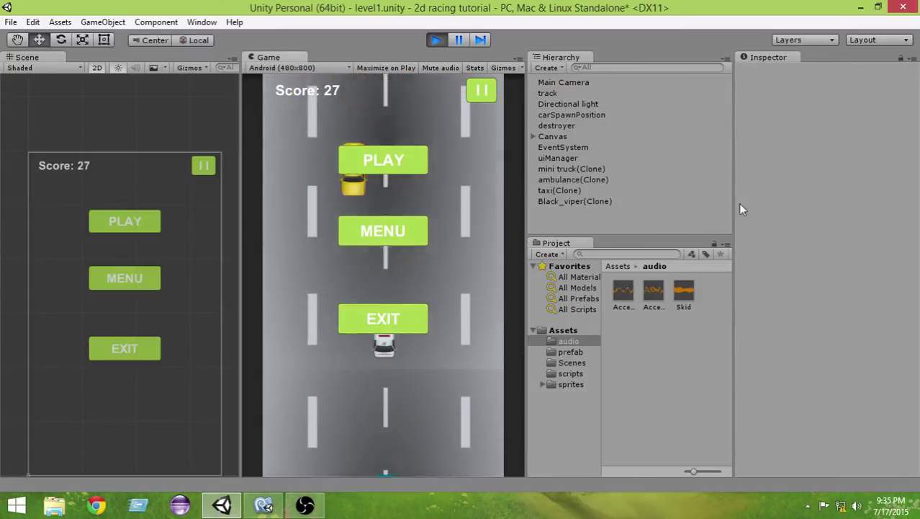